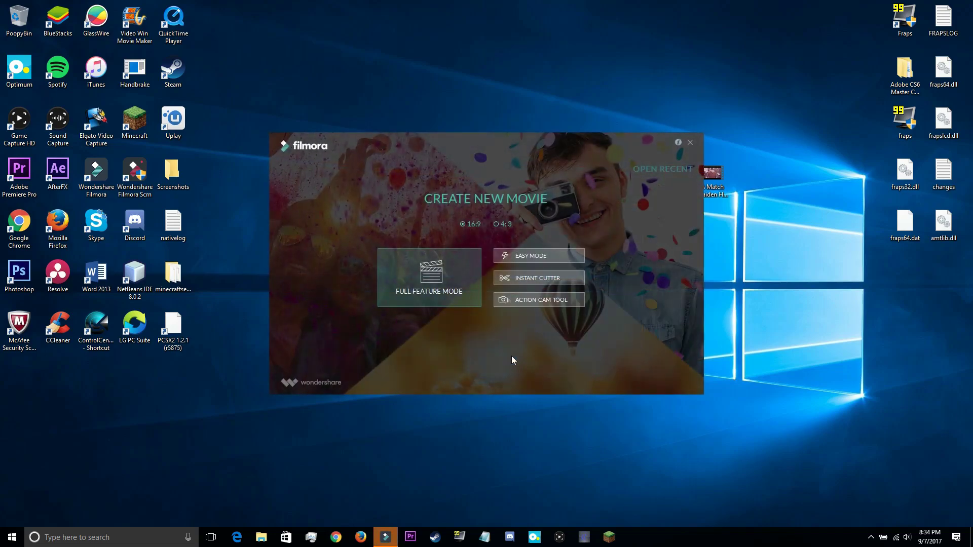
Step: Start a Full Feature Mode project and import the SmileInTheRain2k video onto the timeline
left_click(432, 280)
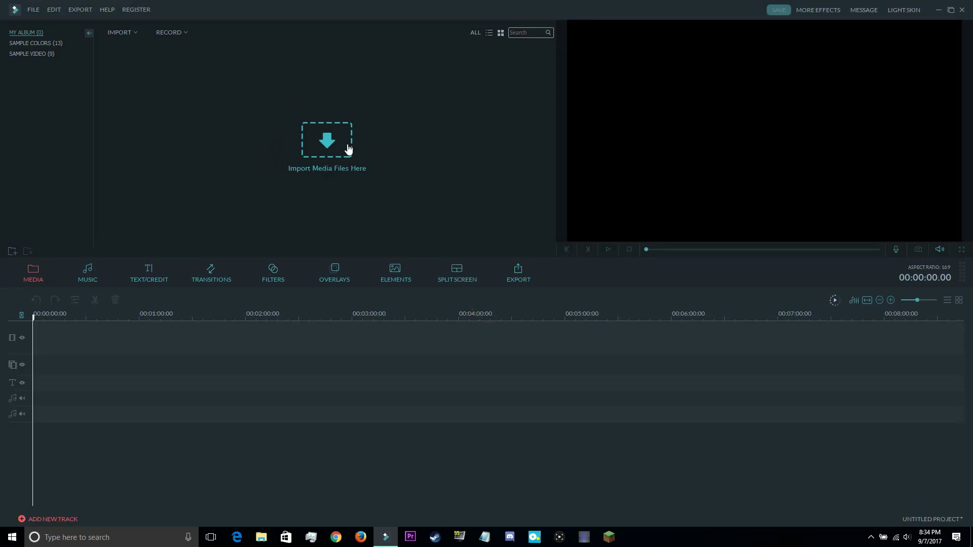
left_click(328, 165)
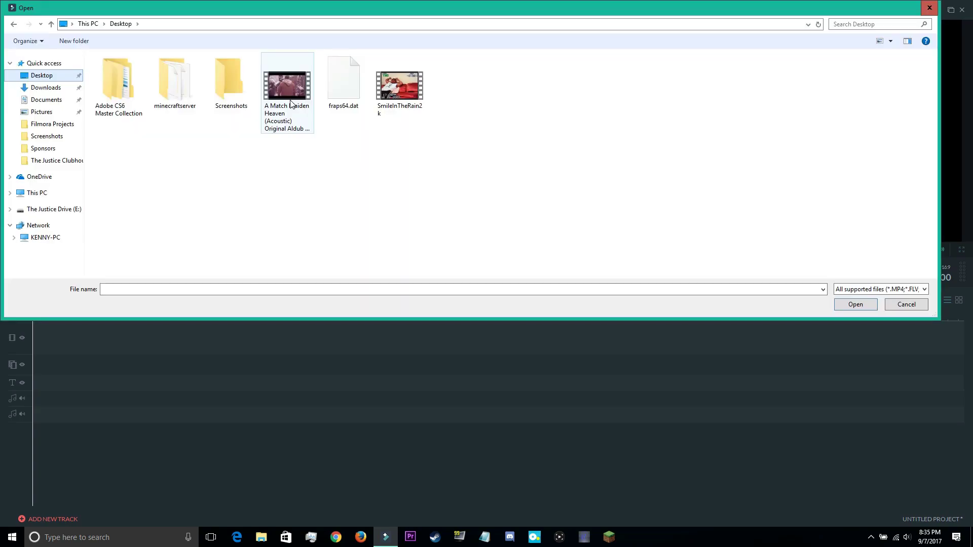
double_click(402, 95)
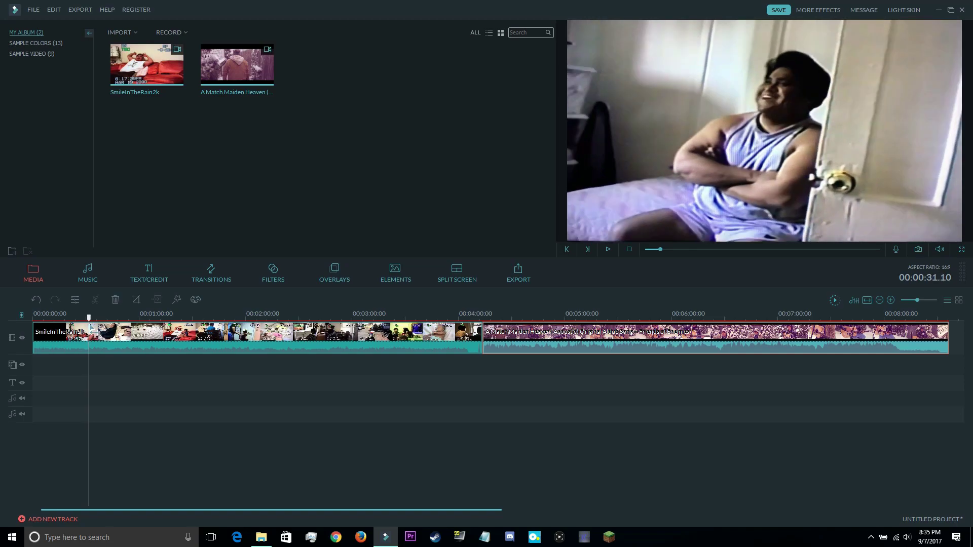
Step: Split SmileInTheRain2k twice near 0:40, delete the short middle piece, and preview to about 1:17
key("space")
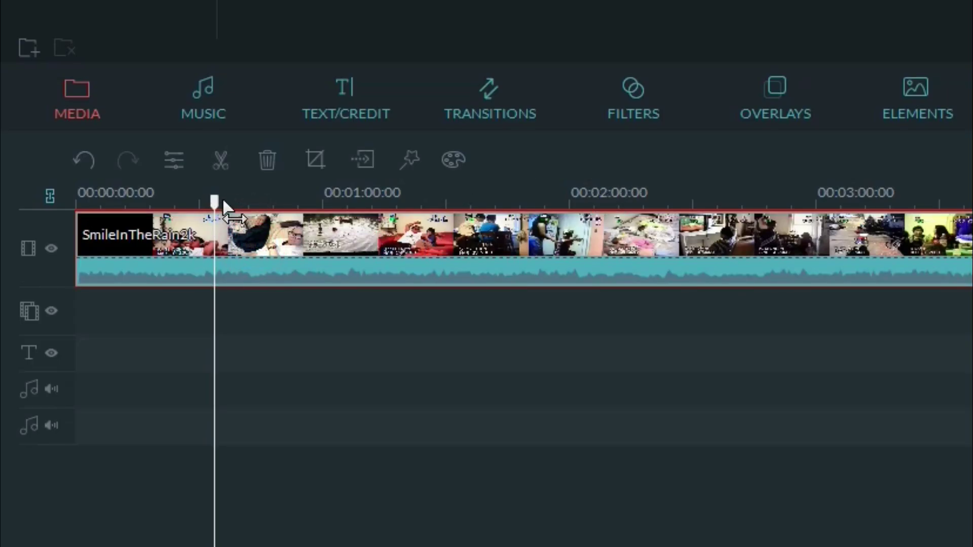
left_click_drag(215, 205, 241, 208)
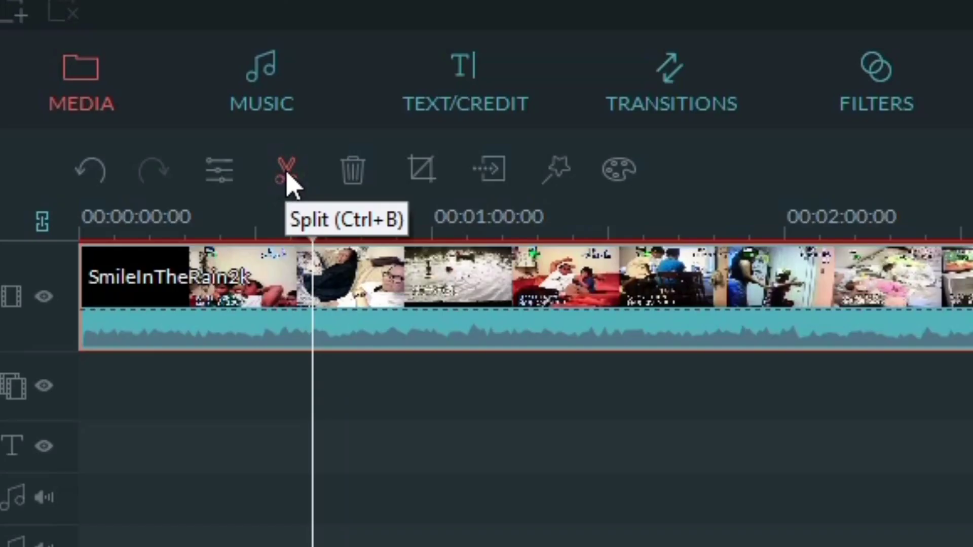
left_click(96, 301)
left_click_drag(349, 234, 345, 232)
left_click(282, 169)
left_click(343, 282)
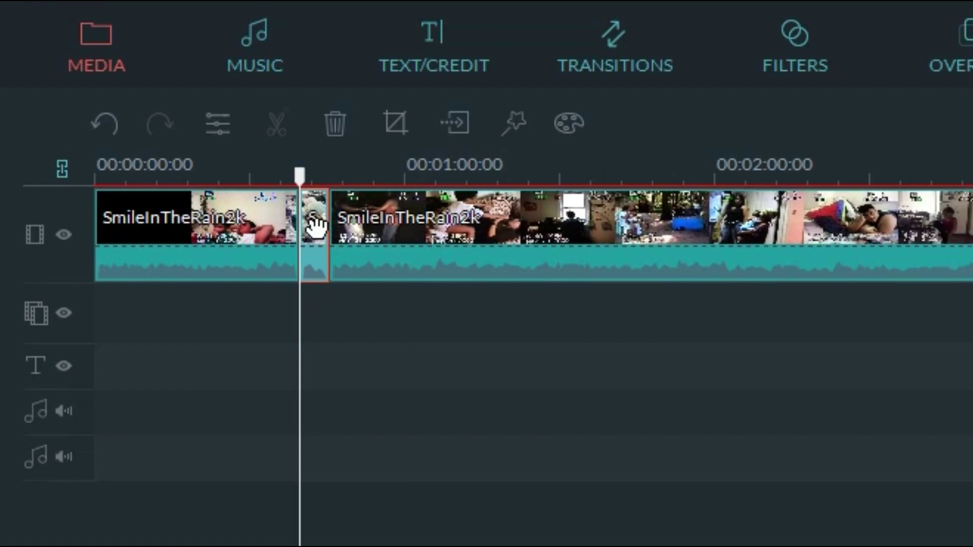
key("Delete")
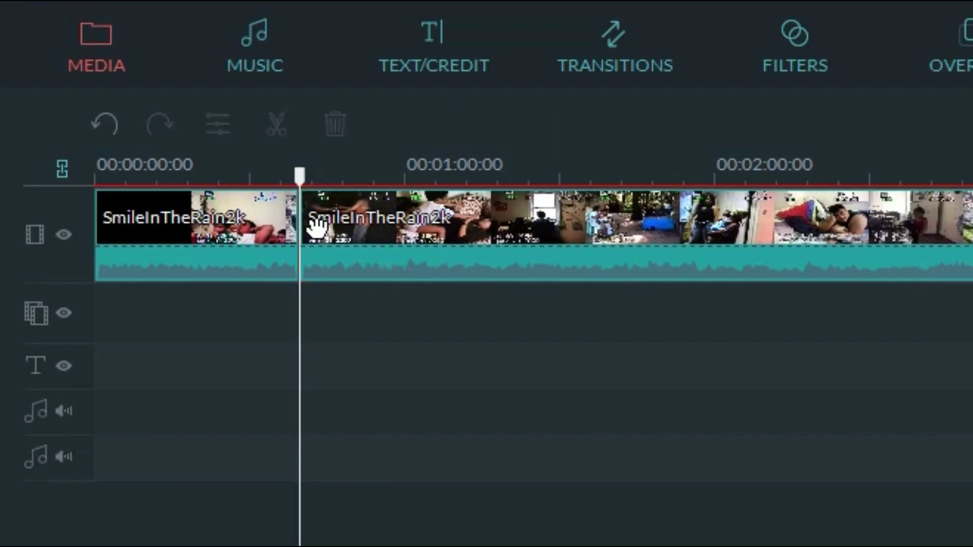
left_click_drag(300, 174, 411, 174)
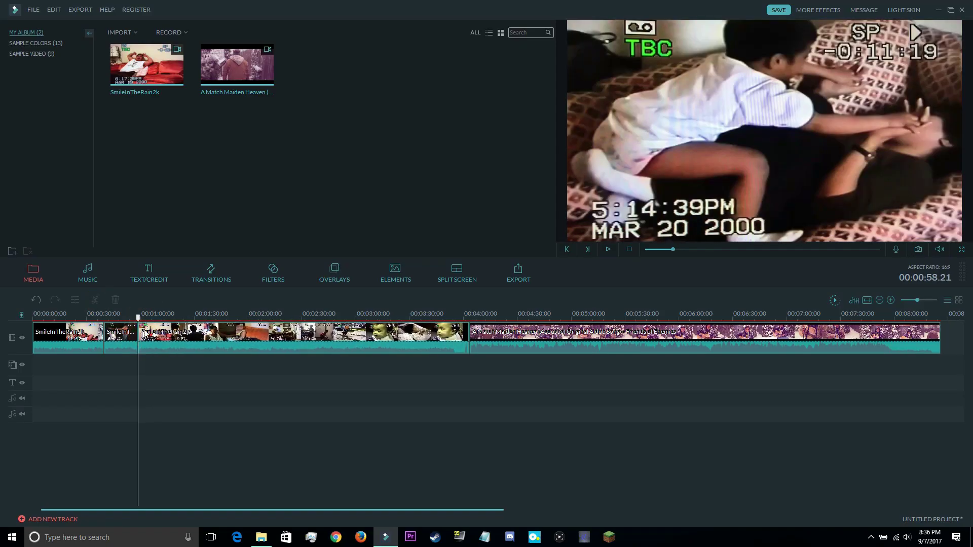
left_click_drag(138, 314, 174, 315)
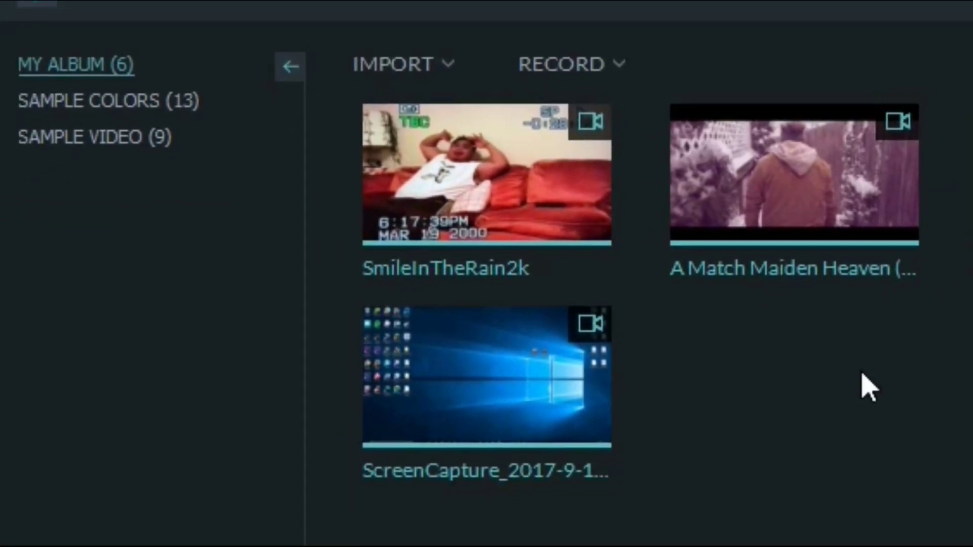
Step: Run Scene Detection on the SmileInTheRain2k video
left_click(610, 204)
right_click(572, 200)
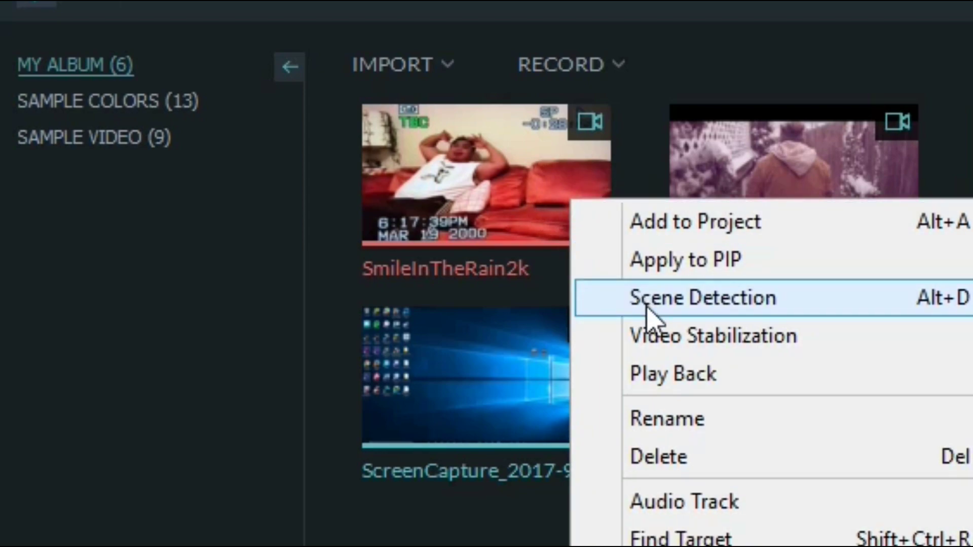
left_click(646, 307)
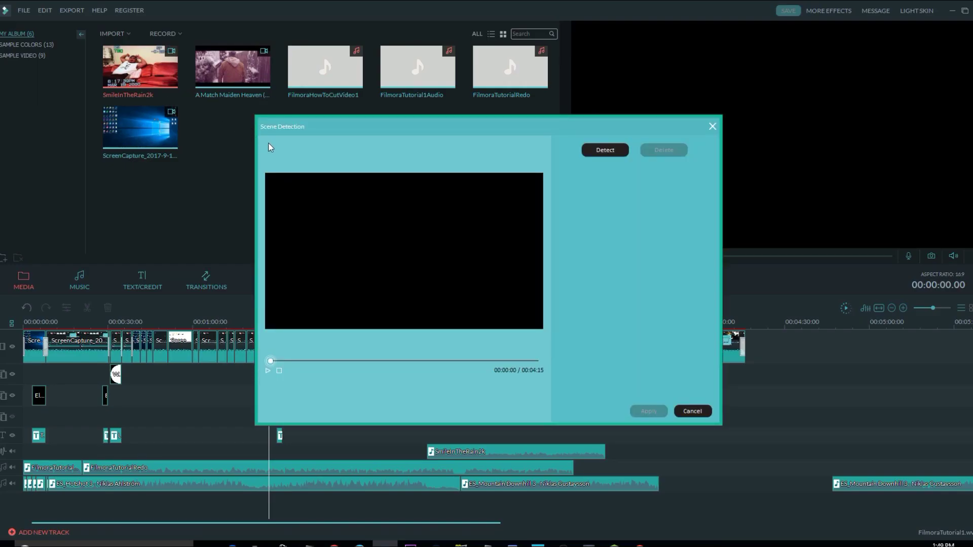
left_click(603, 151)
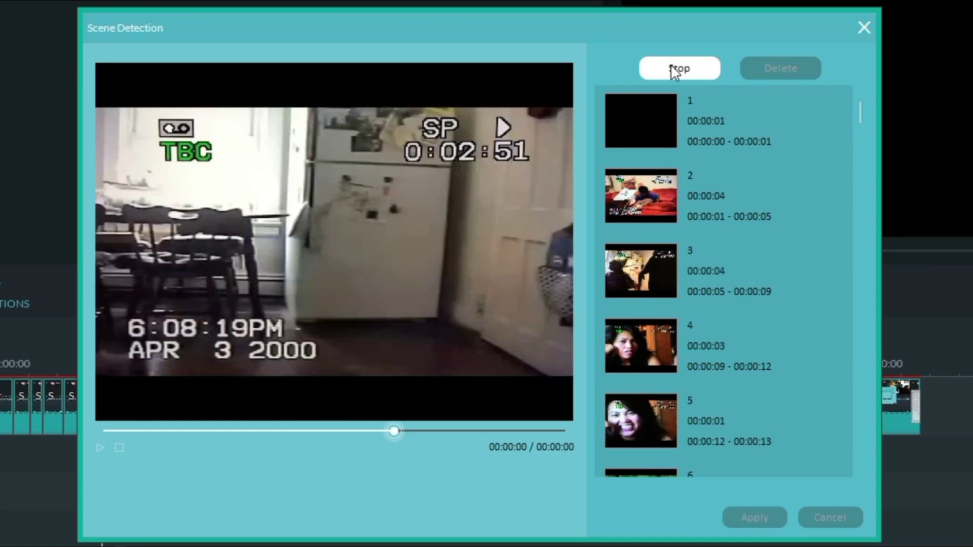
Step: Remove scenes 115–117 from the detected list and apply the scenes to the timeline
scroll(707, 195, "down", 20)
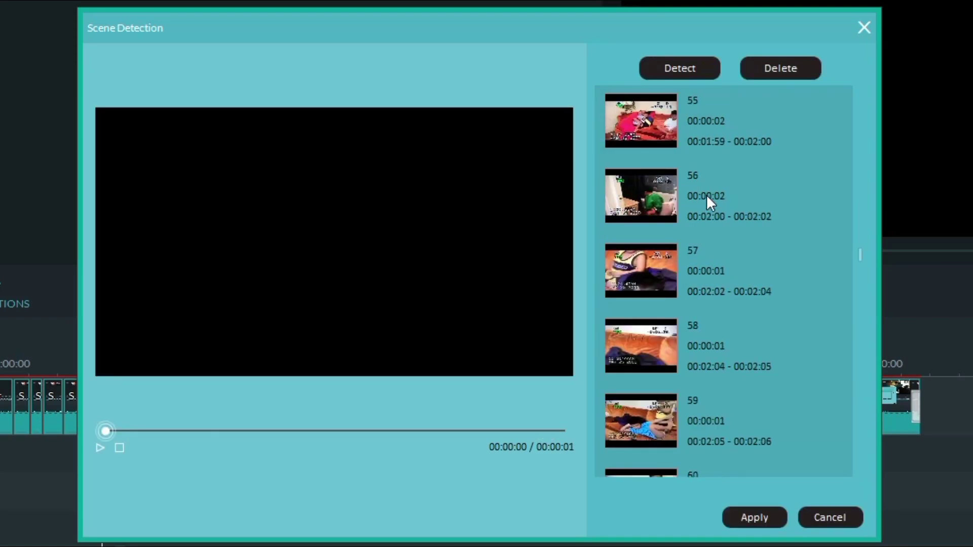
scroll(707, 195, "down", 5)
left_click(706, 196)
left_click(771, 68)
left_click(776, 68)
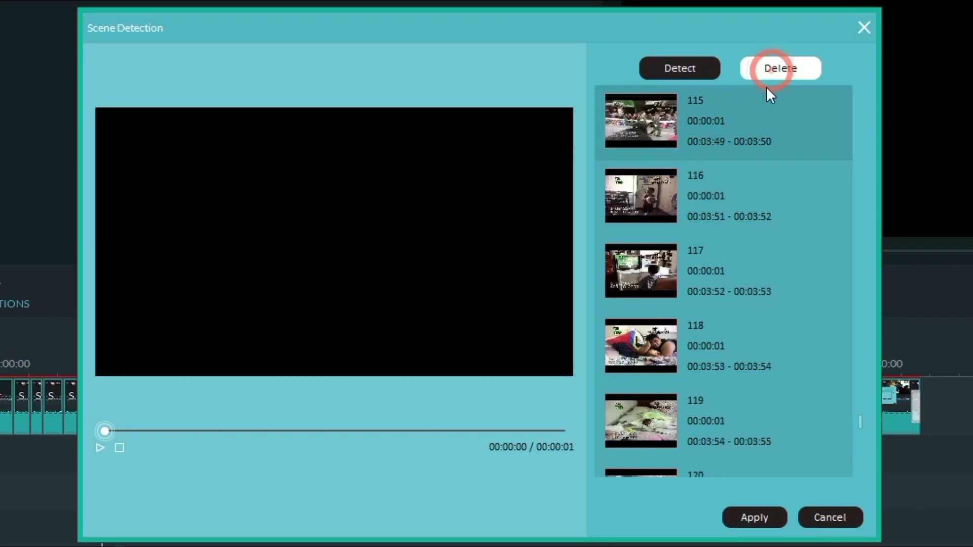
left_click(786, 68)
left_click(786, 68)
left_click(775, 516)
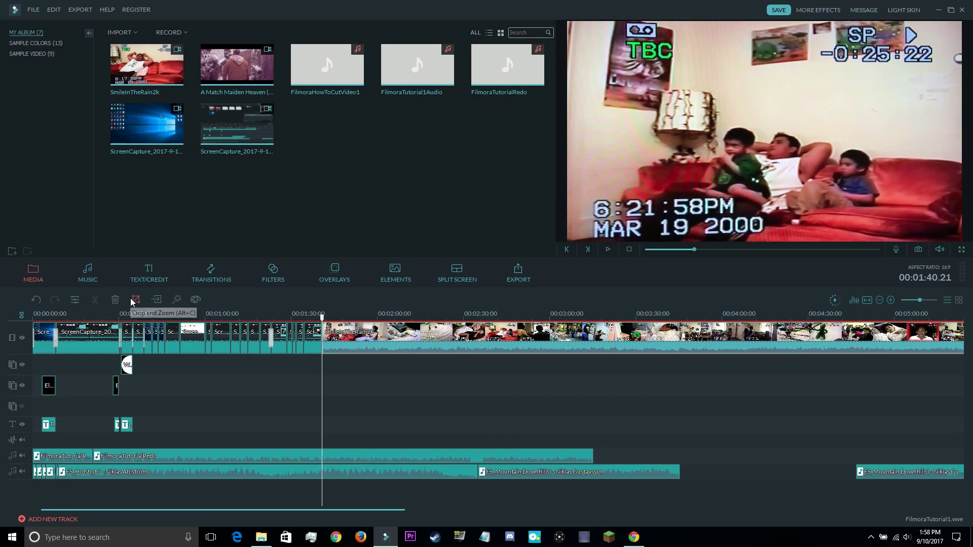
Step: Crop the 1:40 clip down to a 1138×640 box around the people on the red couch
left_click(136, 300)
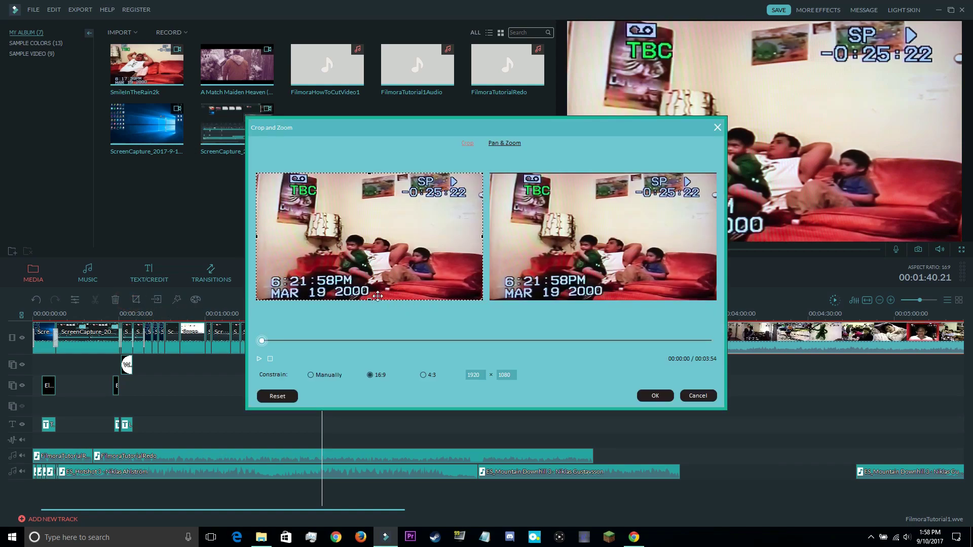
left_click_drag(378, 296, 397, 287)
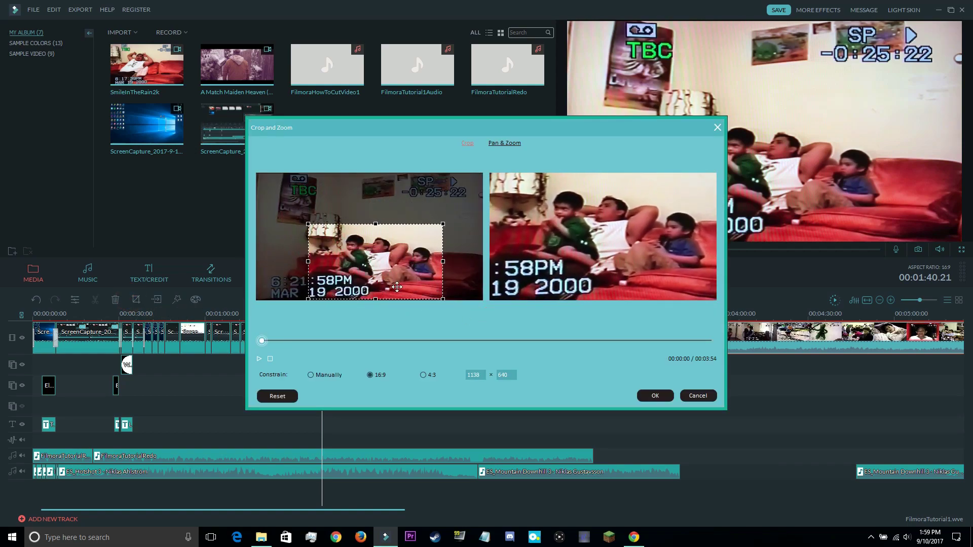
left_click(654, 396)
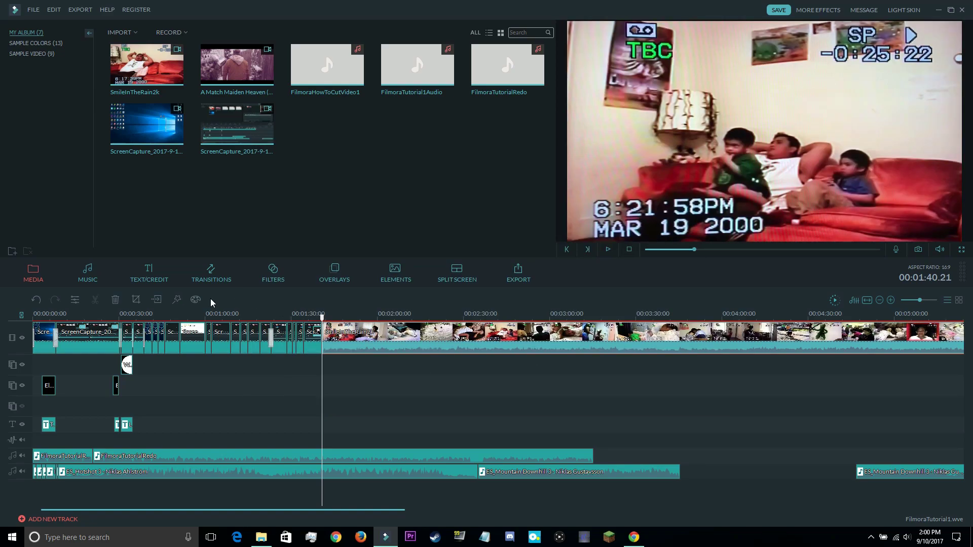
Step: Try rotating and flipping the clip in its editing settings, then undo the flip
left_click(75, 300)
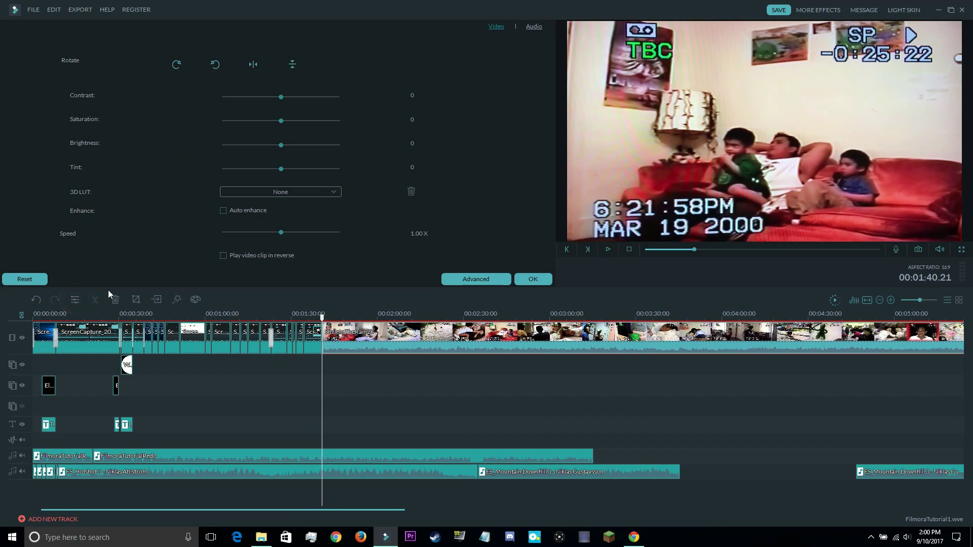
left_click(176, 66)
left_click(176, 66)
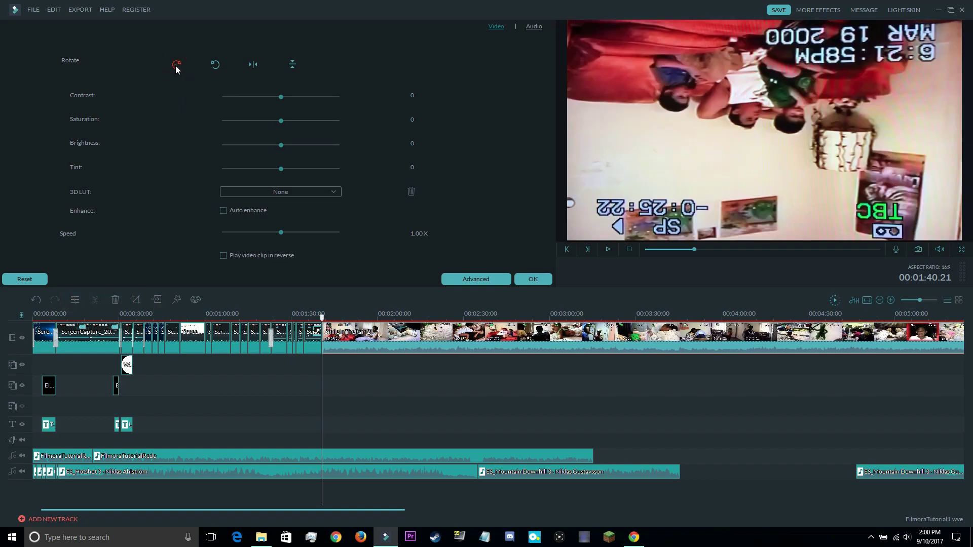
left_click(176, 66)
left_click(176, 66)
left_click(252, 69)
left_click(253, 68)
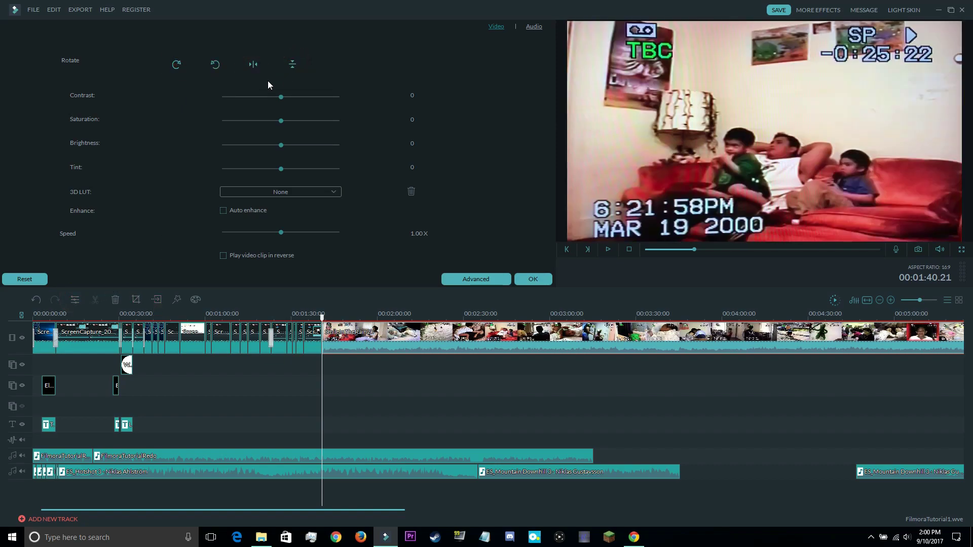
Step: Set the clip's contrast to 35, brightness to 36 and tint to -19
left_click_drag(281, 97, 292, 97)
left_click_drag(281, 145, 280, 119)
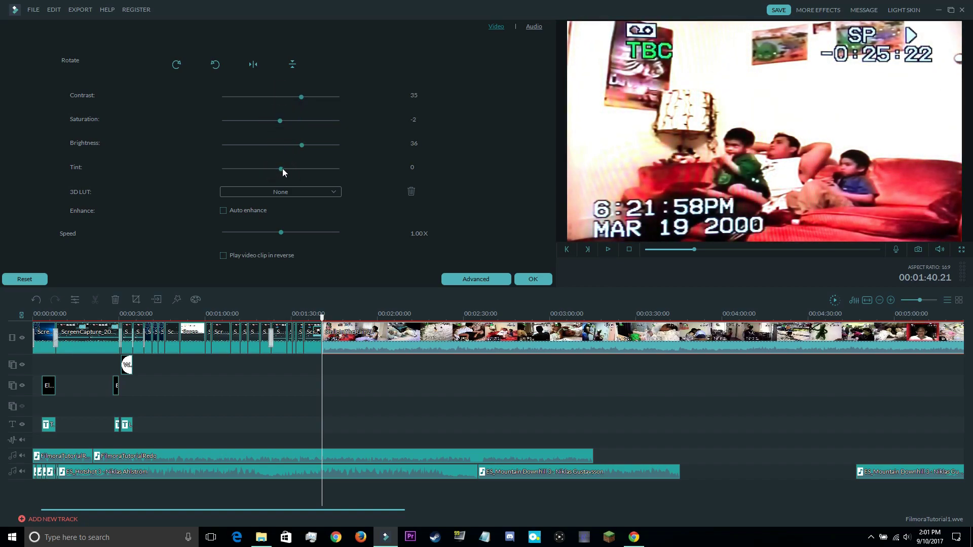
left_click_drag(281, 170, 270, 169)
Step: Apply the Sparta 300 3D LUT, enable auto enhance, and set speed to 4.00X
left_click(334, 192)
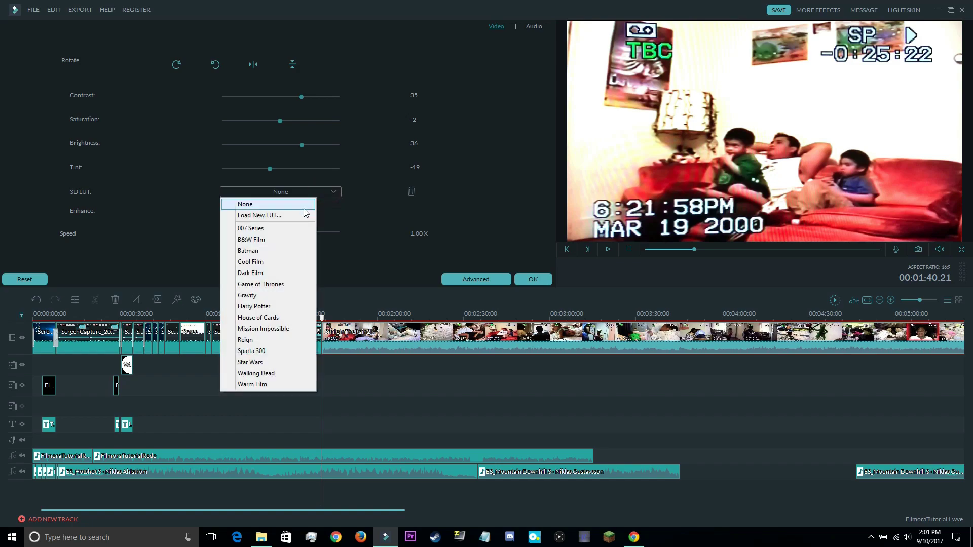
left_click(268, 284)
left_click(284, 192)
left_click(291, 228)
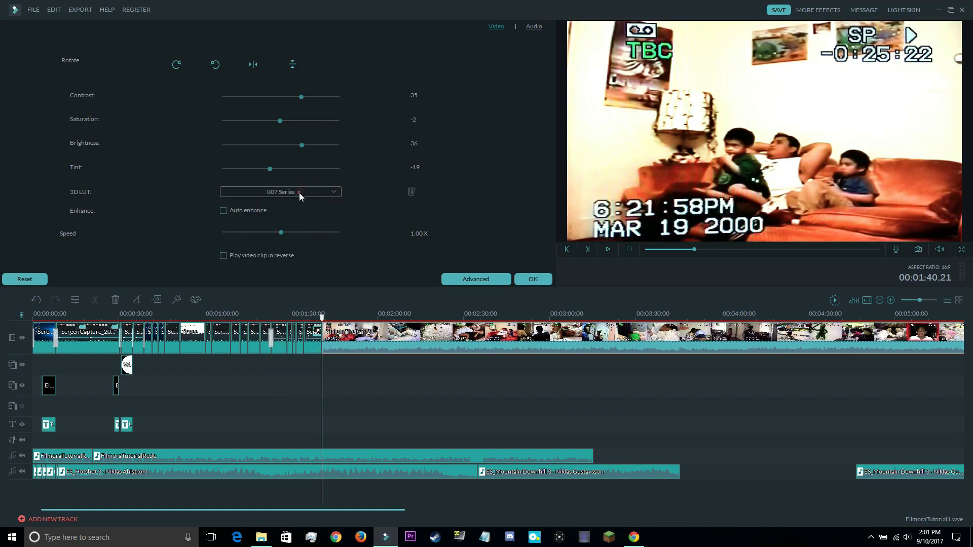
left_click(299, 191)
left_click(288, 351)
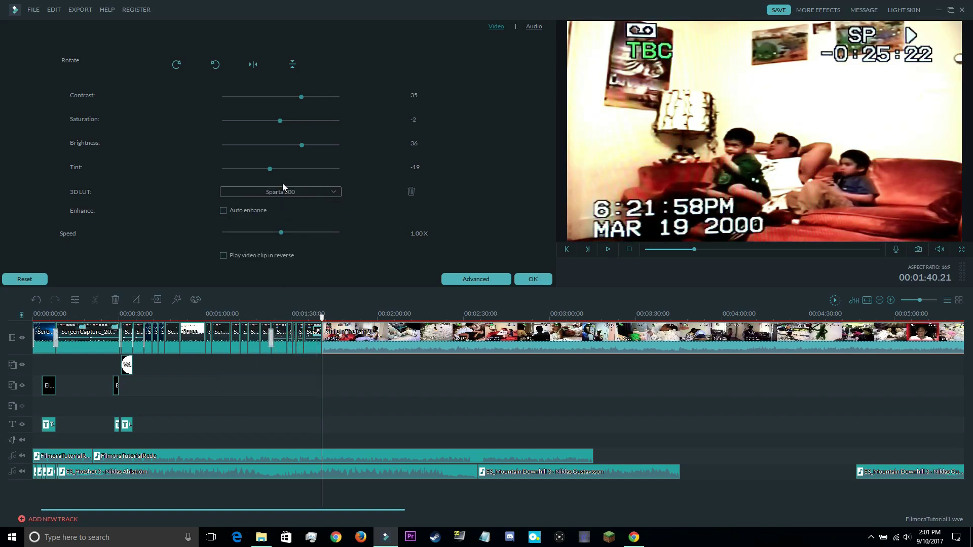
left_click(235, 213)
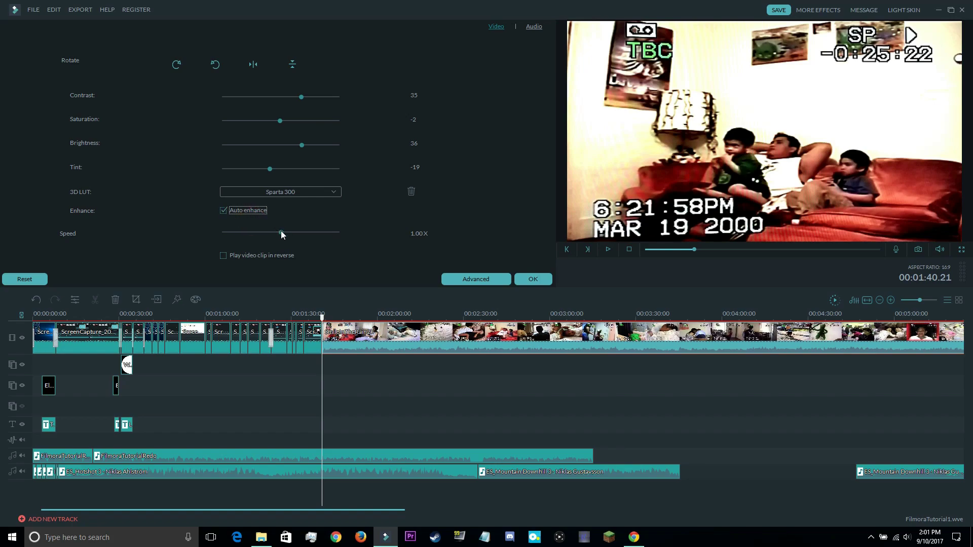
left_click_drag(293, 233, 337, 238)
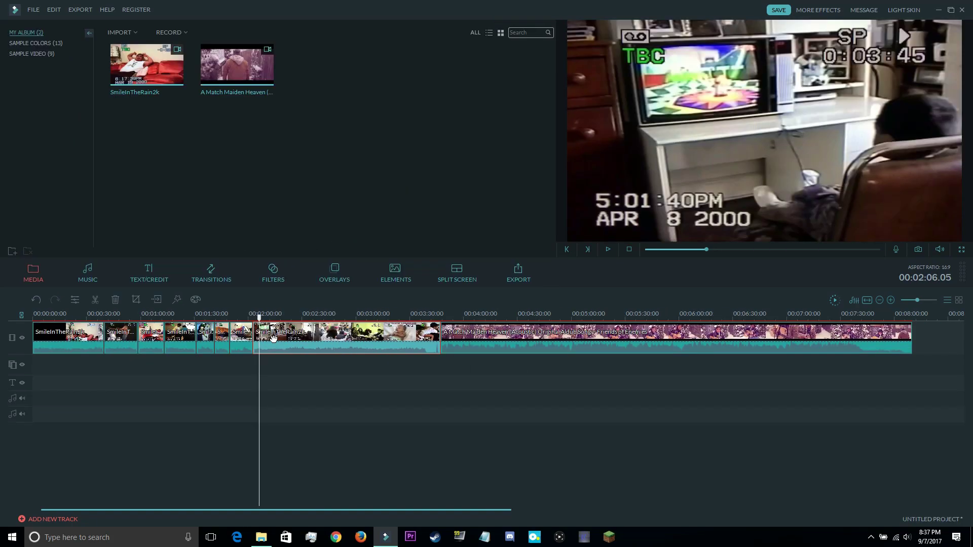
Step: Delete the short clip piece near 2:02, then select the long SmileInTheRain2k clip
left_click(255, 335)
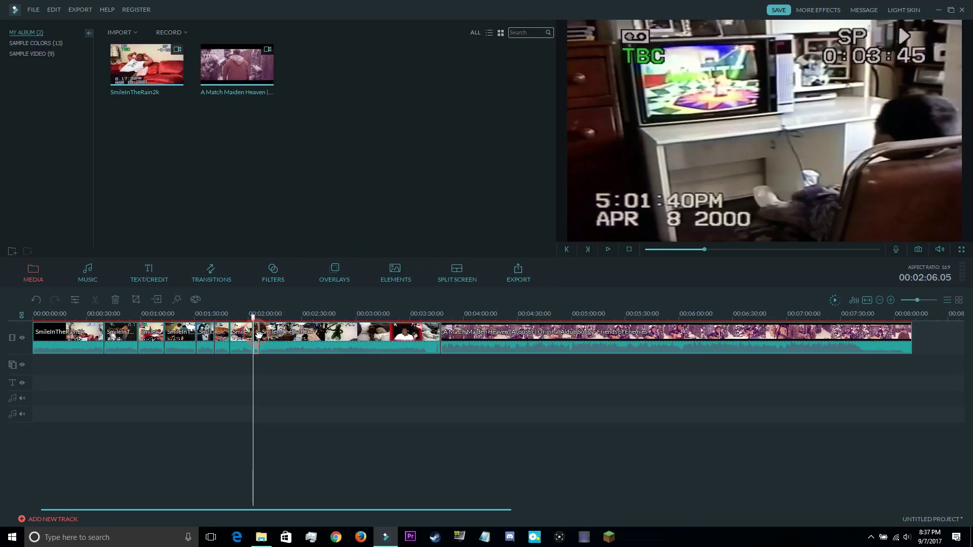
key("Delete")
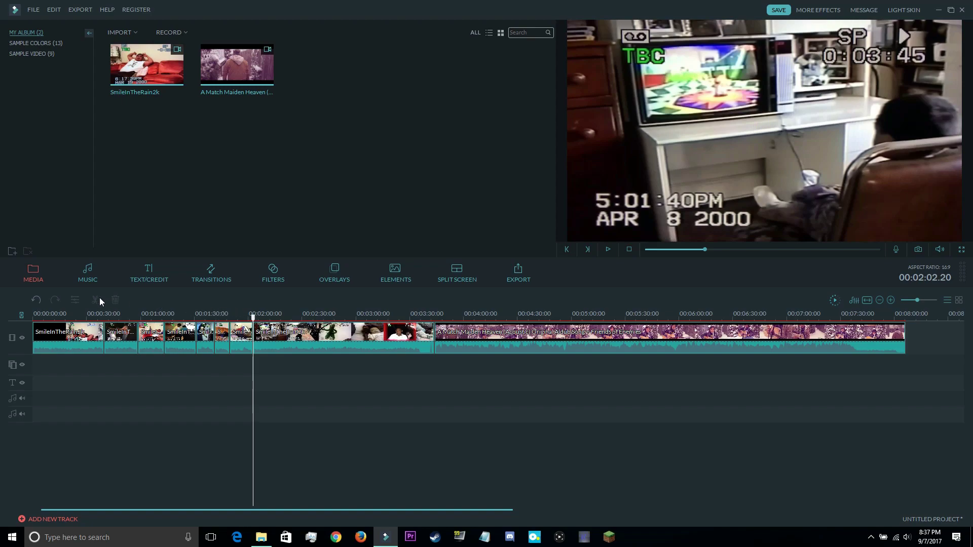
left_click(272, 337)
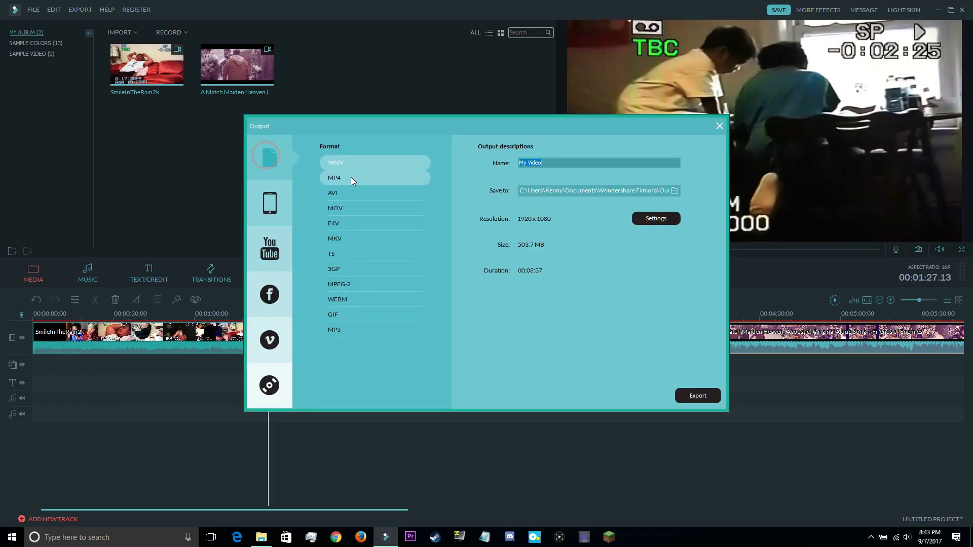
Step: Choose MP4 as the export format and name the file FilmoraTutorial
left_click(358, 176)
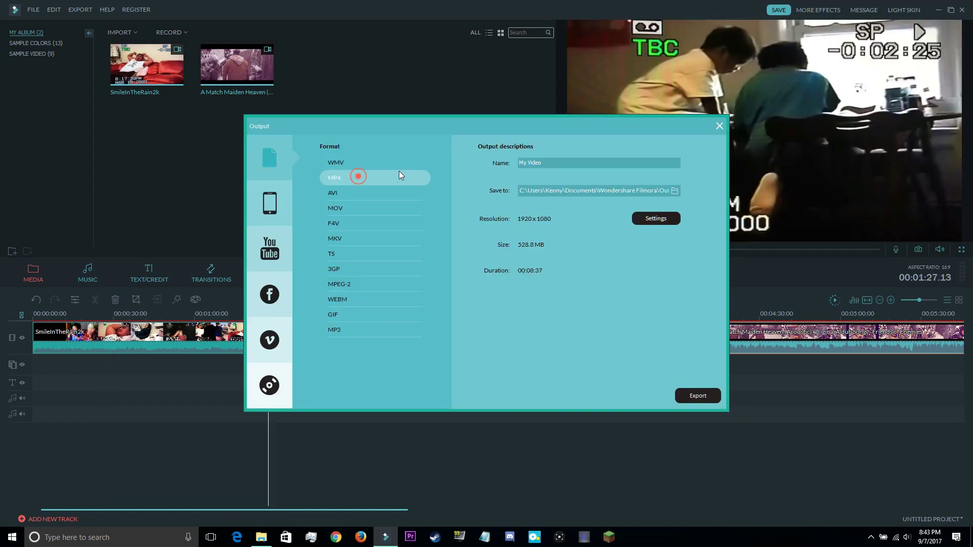
left_click(542, 160)
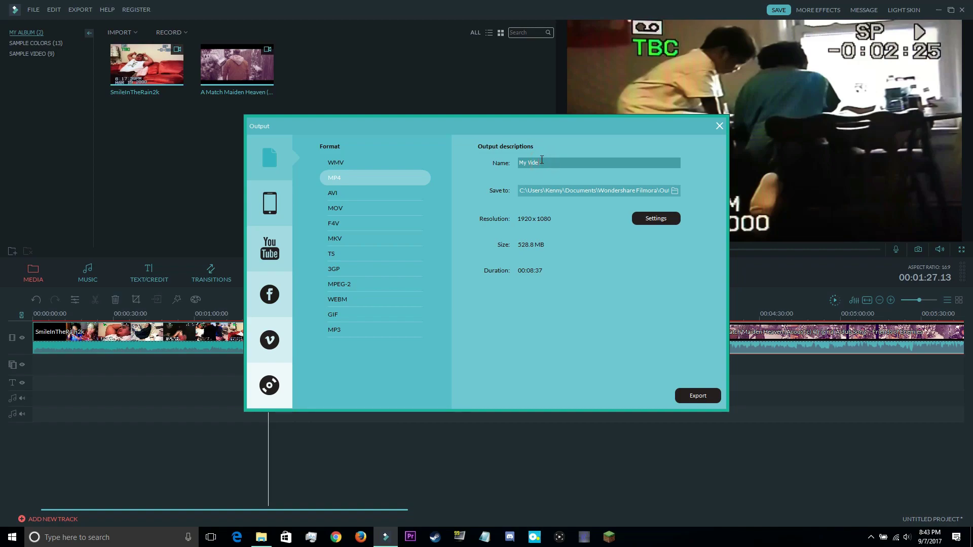
key("Caps_Lock")
type("Fo")
type("lm")
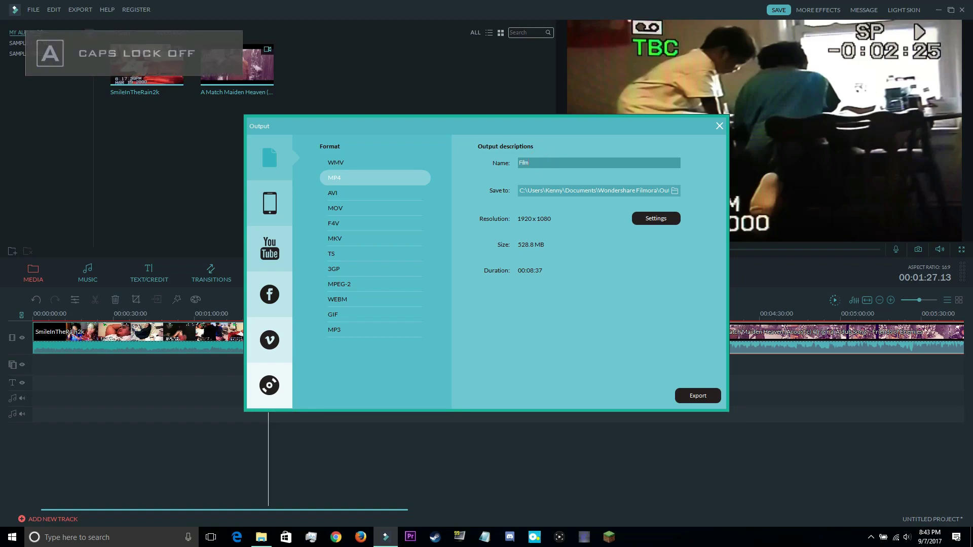
type("ora")
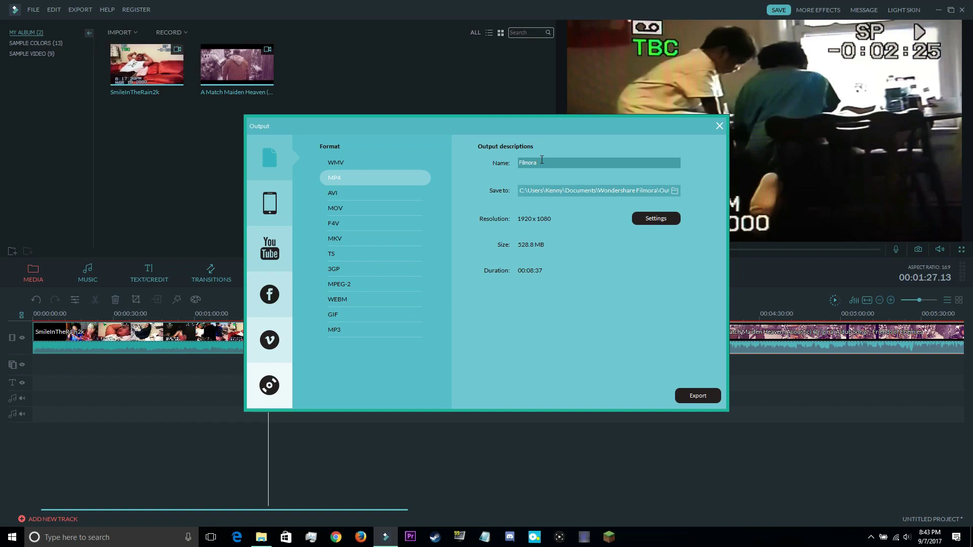
type("a")
key("Caps_Lock")
key("BackSpace")
type("T")
key("Caps_Lock")
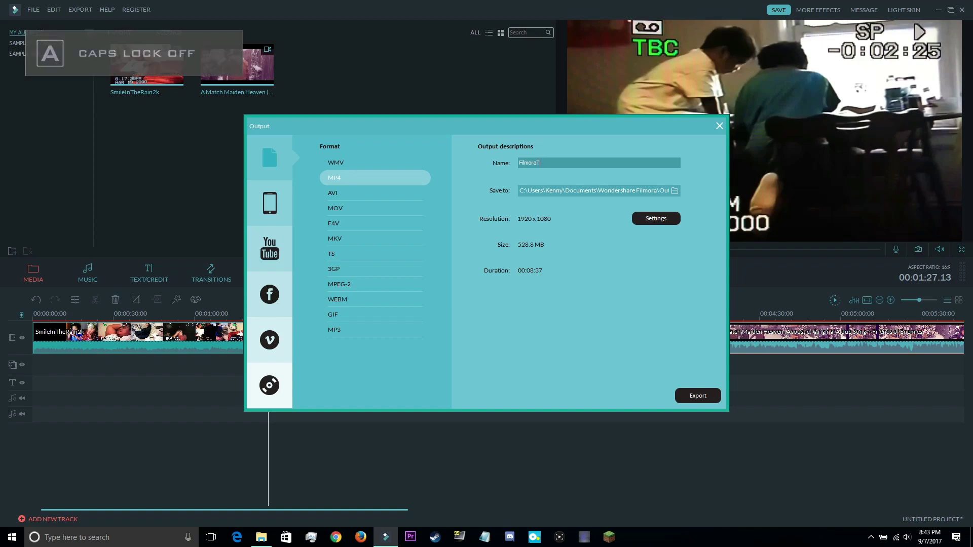
type("utorial")
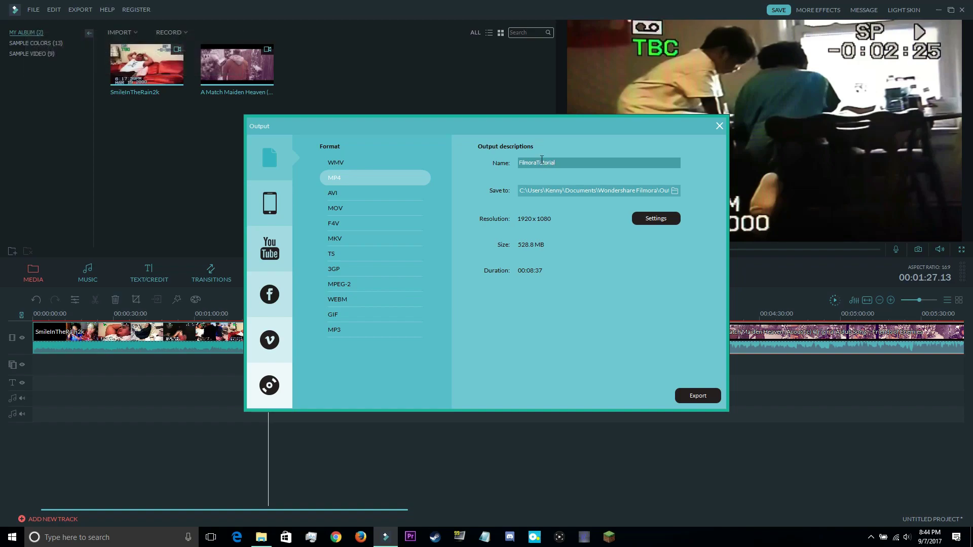
key("Caps_Lock")
key("Caps_Lock")
type("l")
Step: Set the export save location to E:\Filmora Projects
left_click(674, 191)
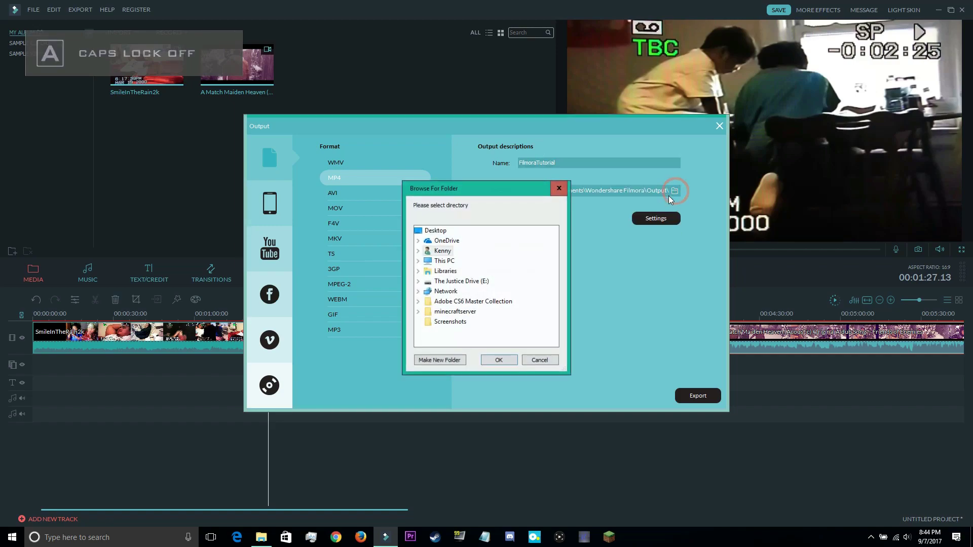
double_click(494, 282)
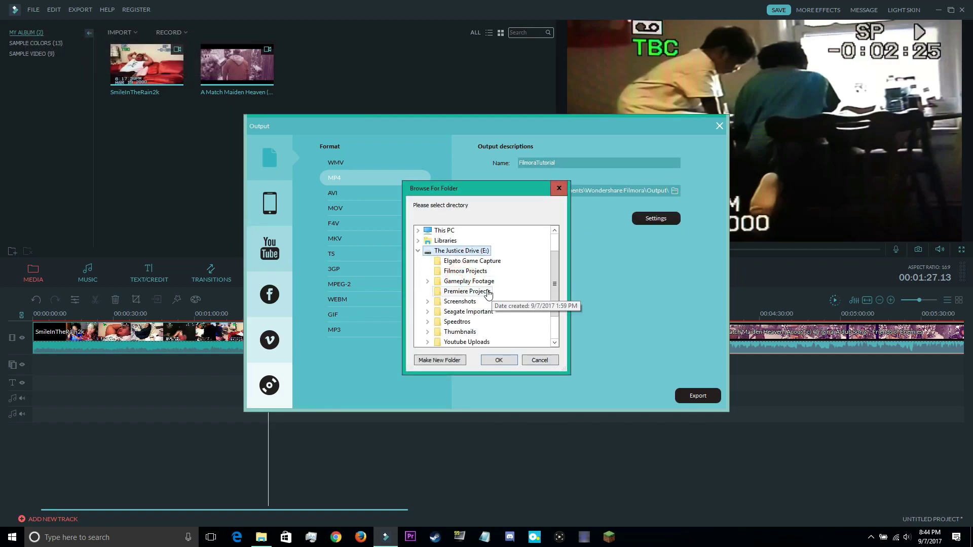
left_click(475, 271)
left_click(499, 359)
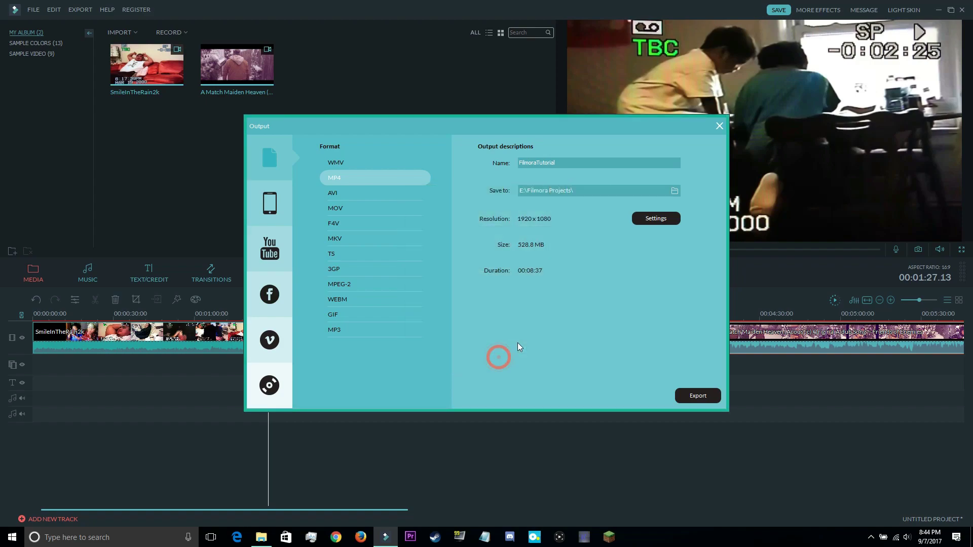
Step: Set export quality to Best and start the export
left_click(665, 220)
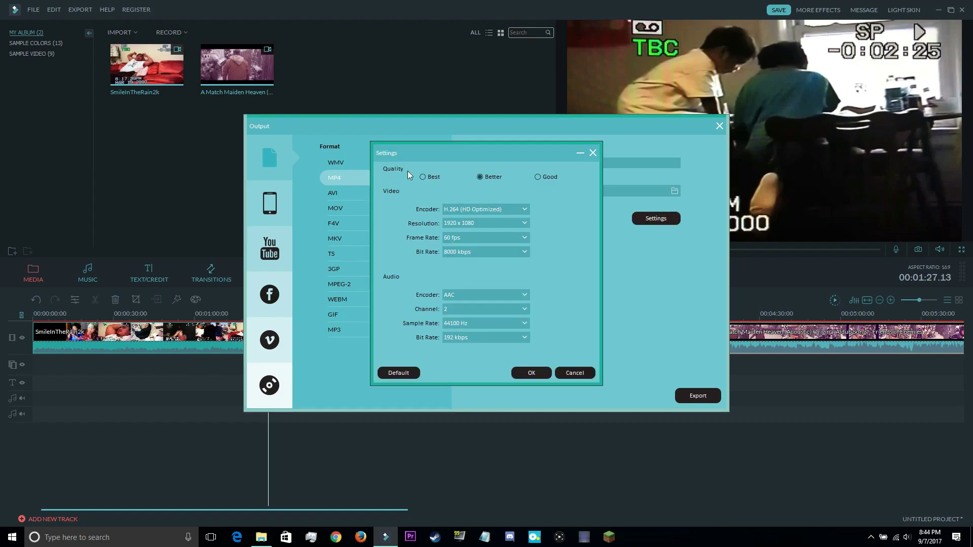
left_click(423, 177)
left_click(532, 373)
left_click(701, 397)
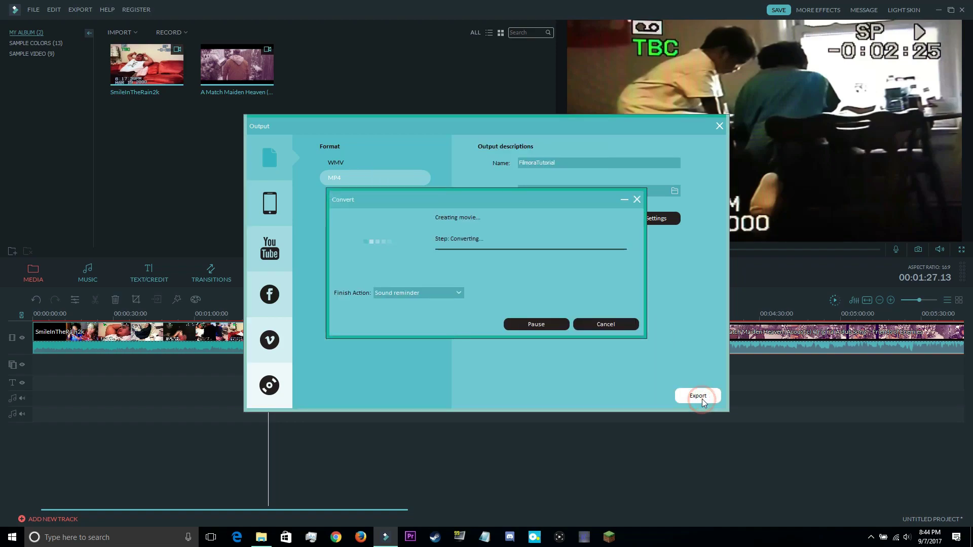